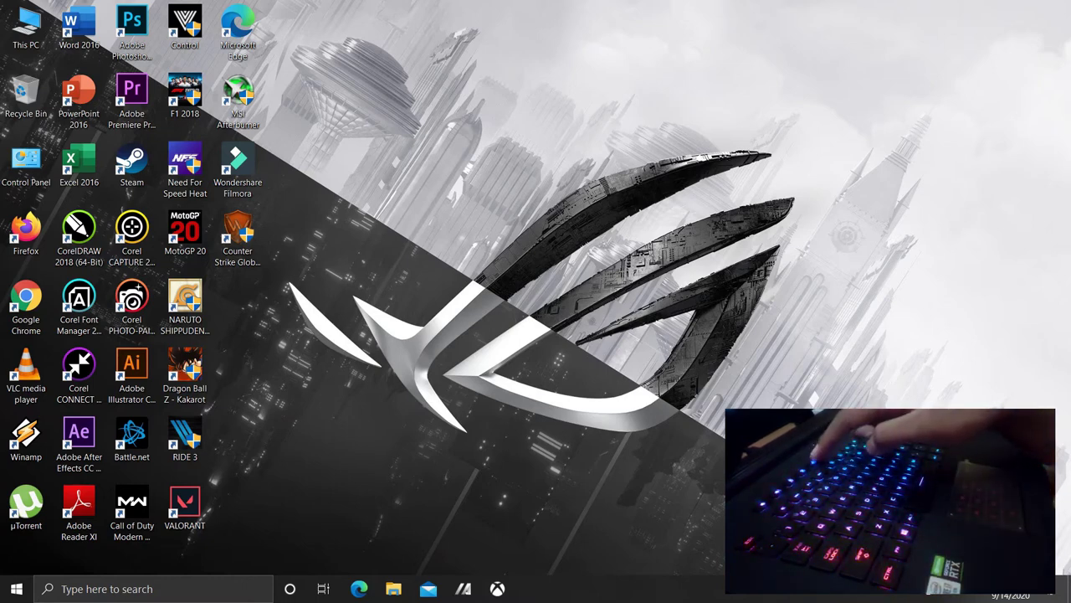
Step: Open Armoury Crate and cycle the operating mode through Performance, Silent and Manual, ending on Turbo
key(XF86Launch1)
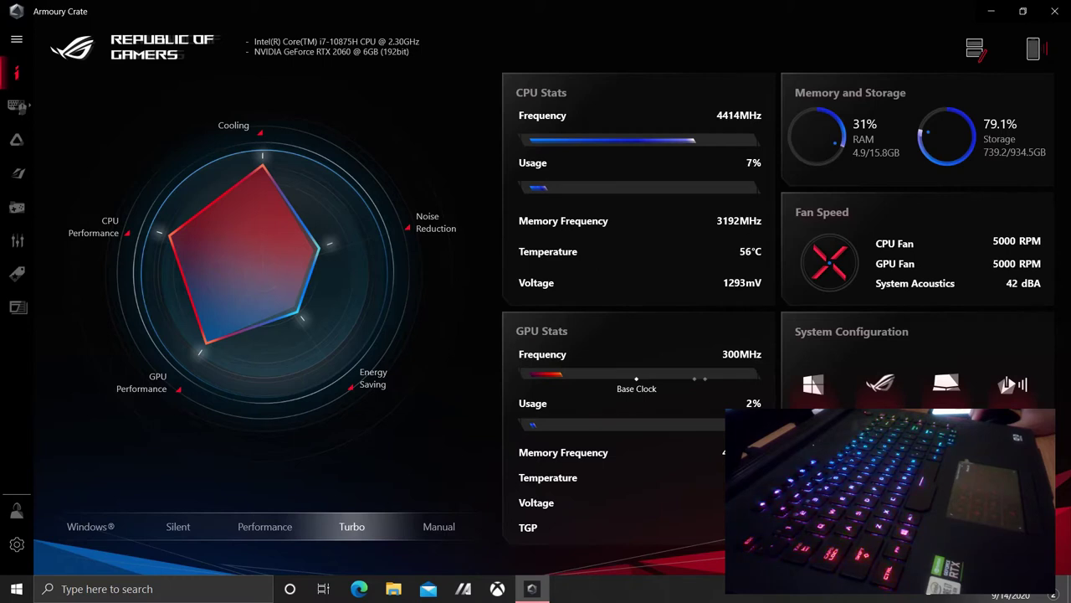
key(F5)
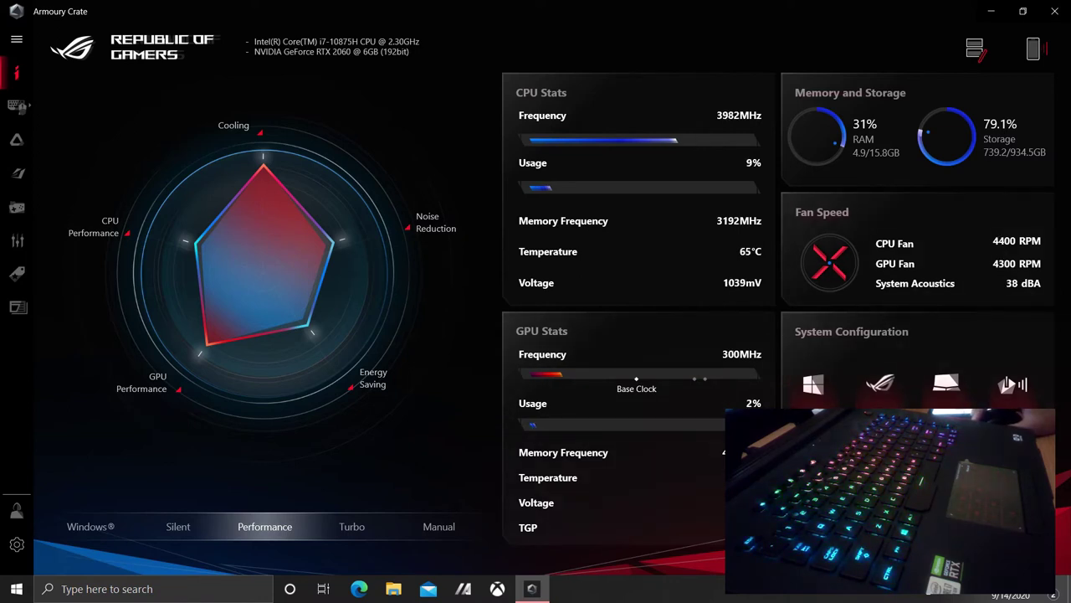
key(F5)
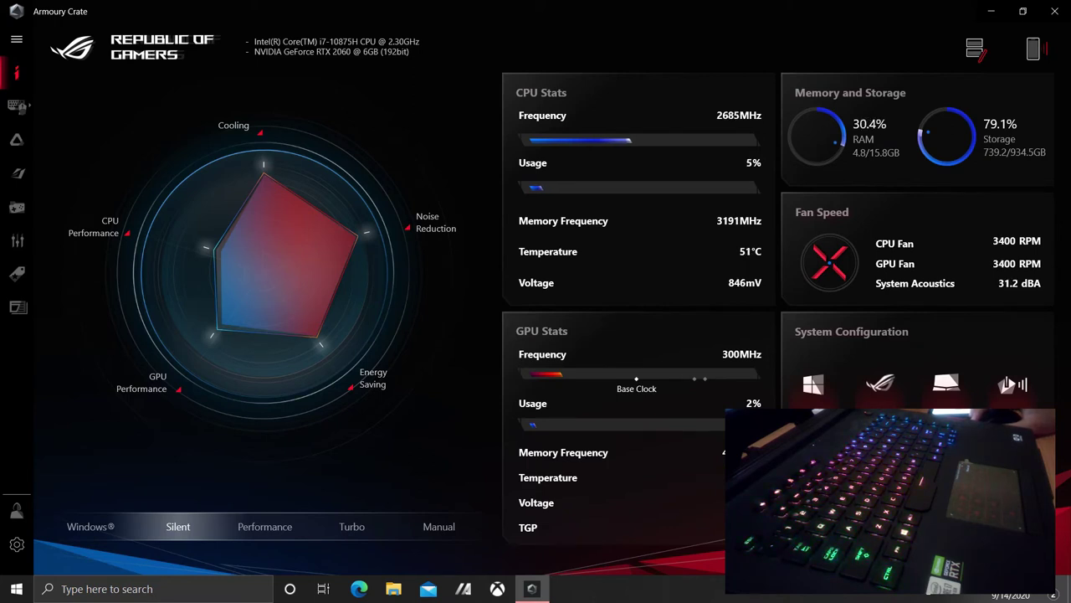
key(F5)
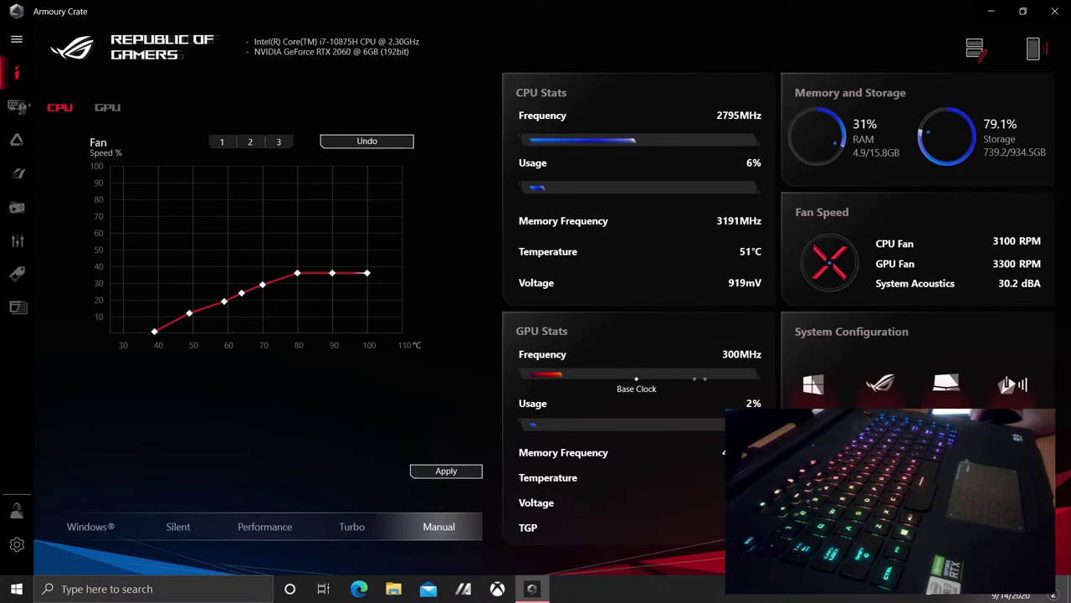
key(F5)
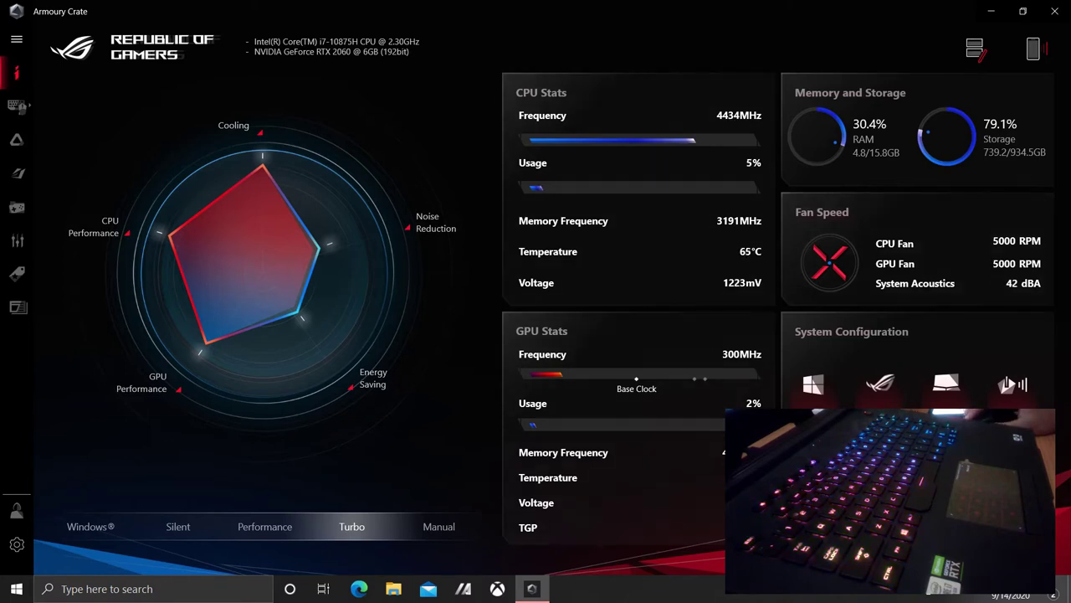
Step: Open the lighting settings of the System device and look through the basic effects
click(17, 105)
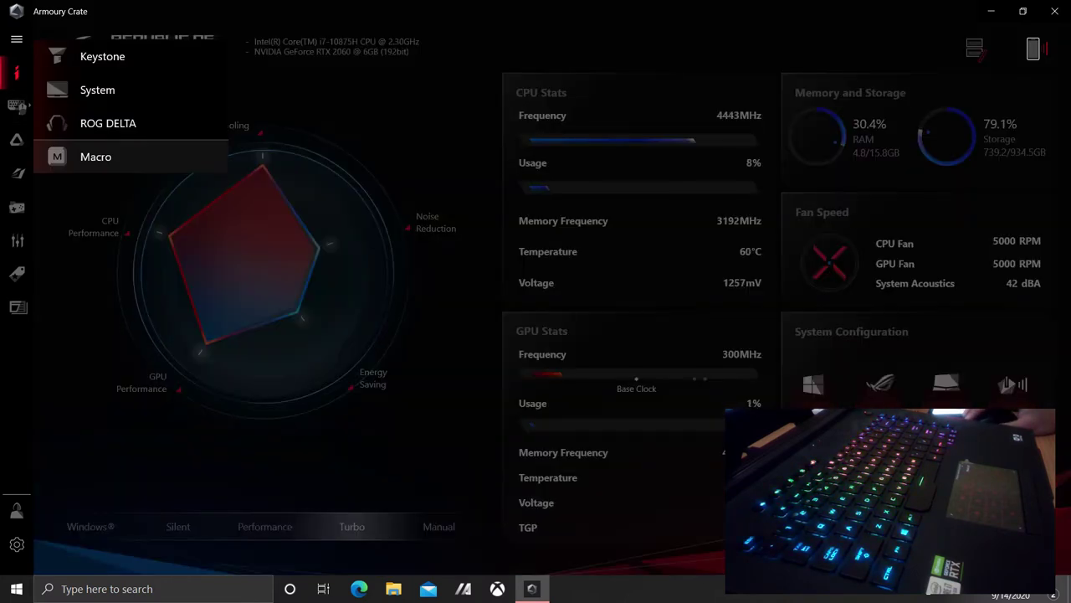
click(97, 89)
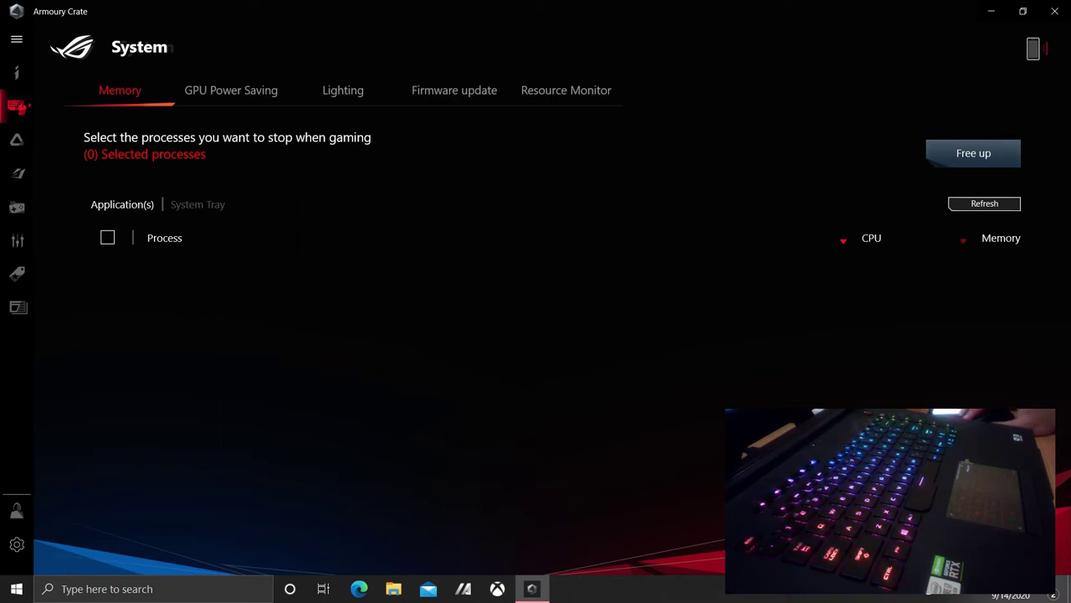
click(343, 90)
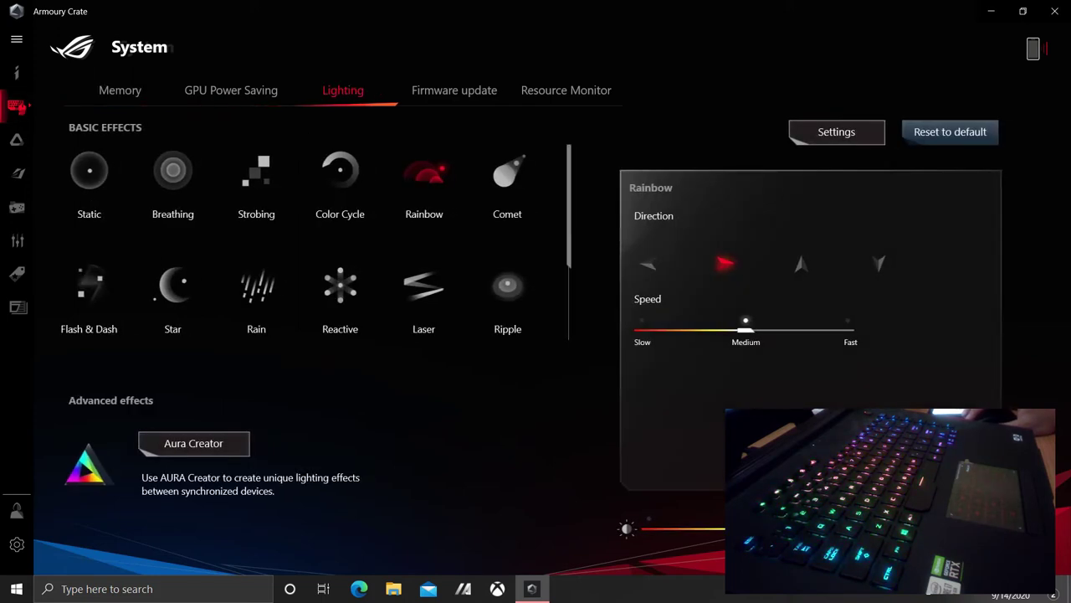
scroll(316, 238, down, 1)
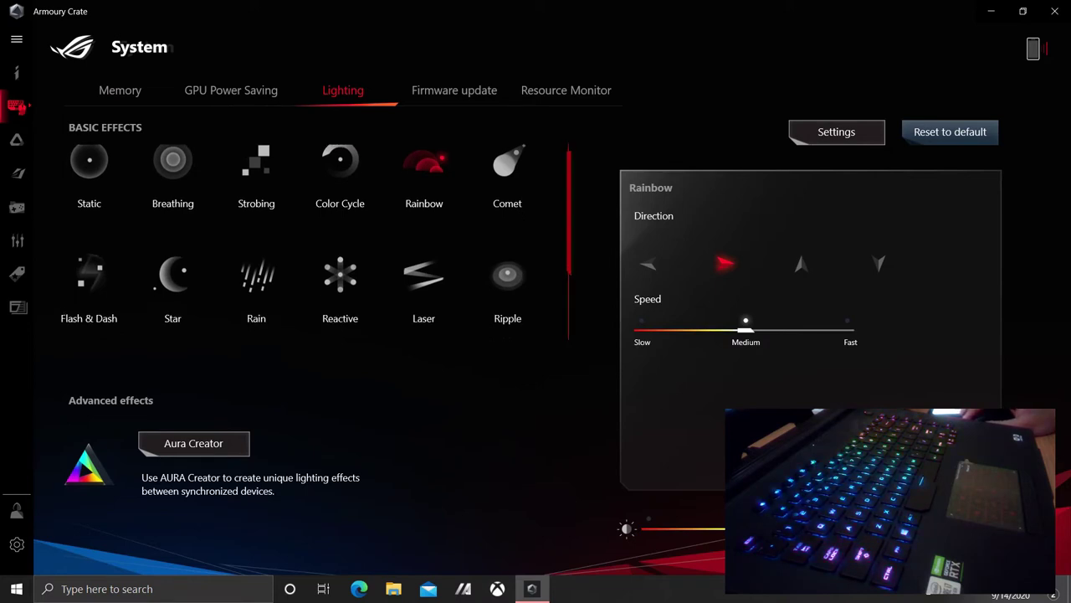
scroll(317, 247, up, 1)
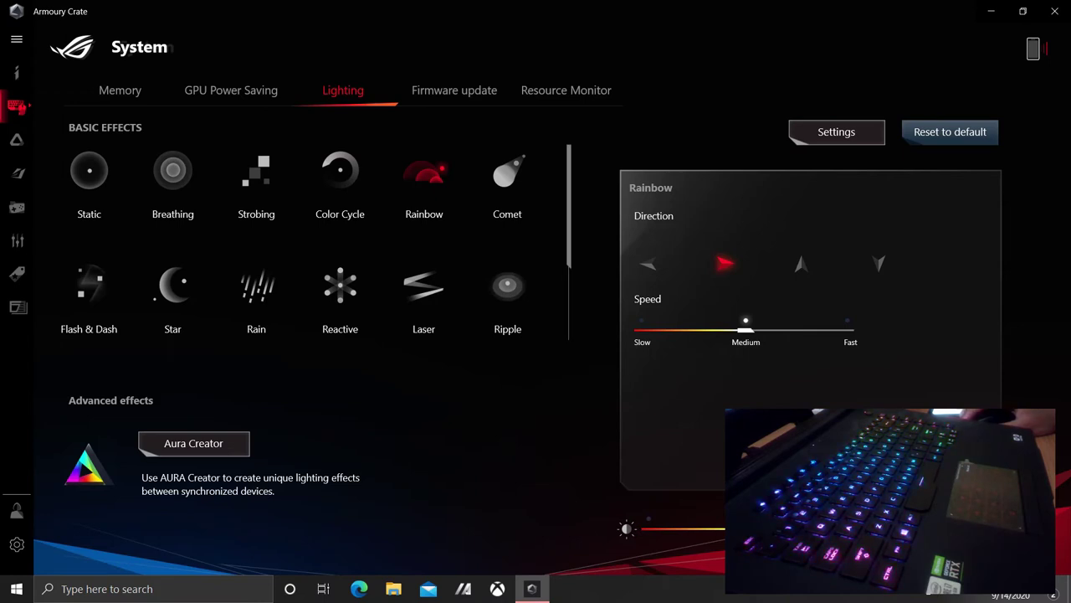
Step: Try the Static, Breathing, Strobing, Color Cycle, Rainbow and Comet keyboard lighting effects one after another
click(89, 171)
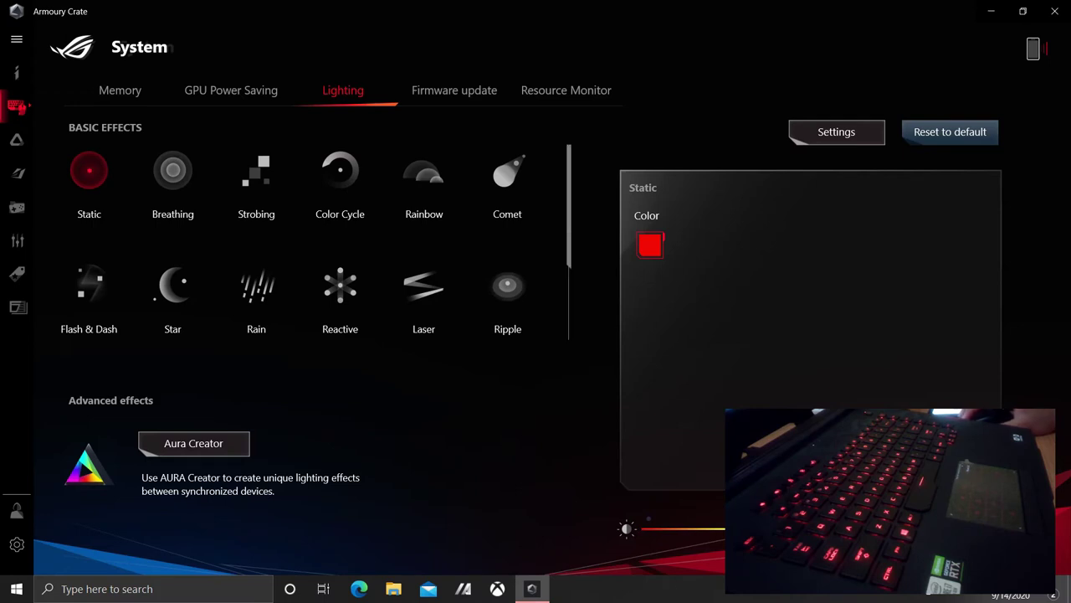
click(172, 171)
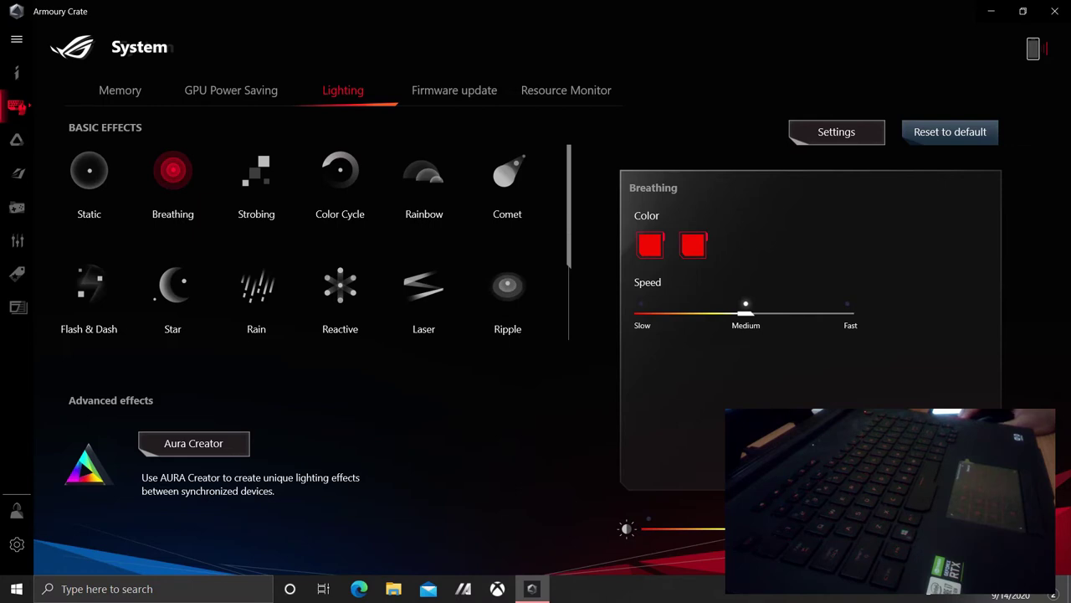
click(256, 176)
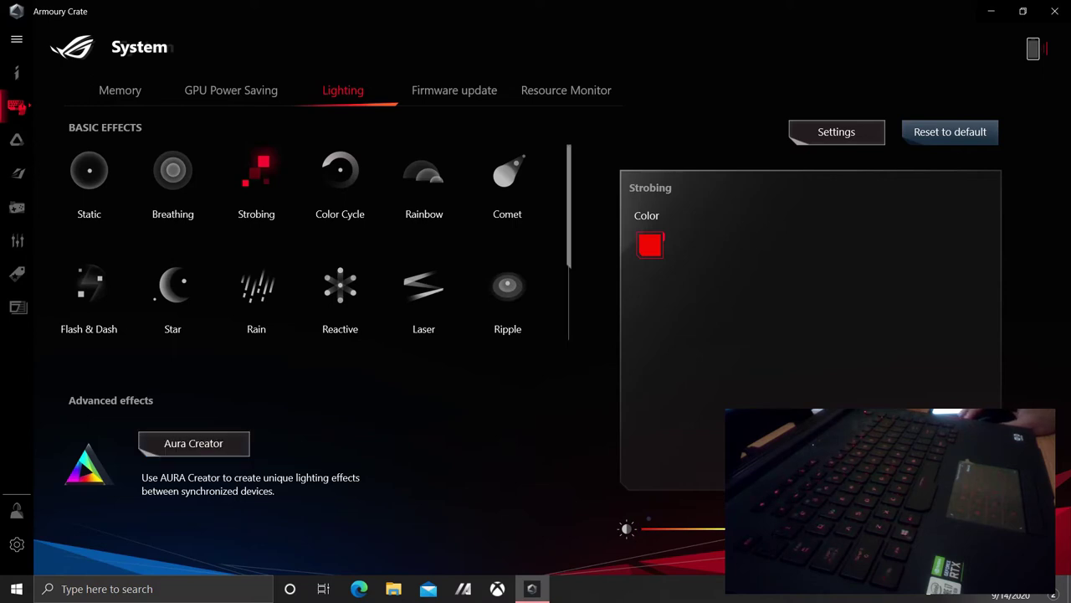
click(339, 172)
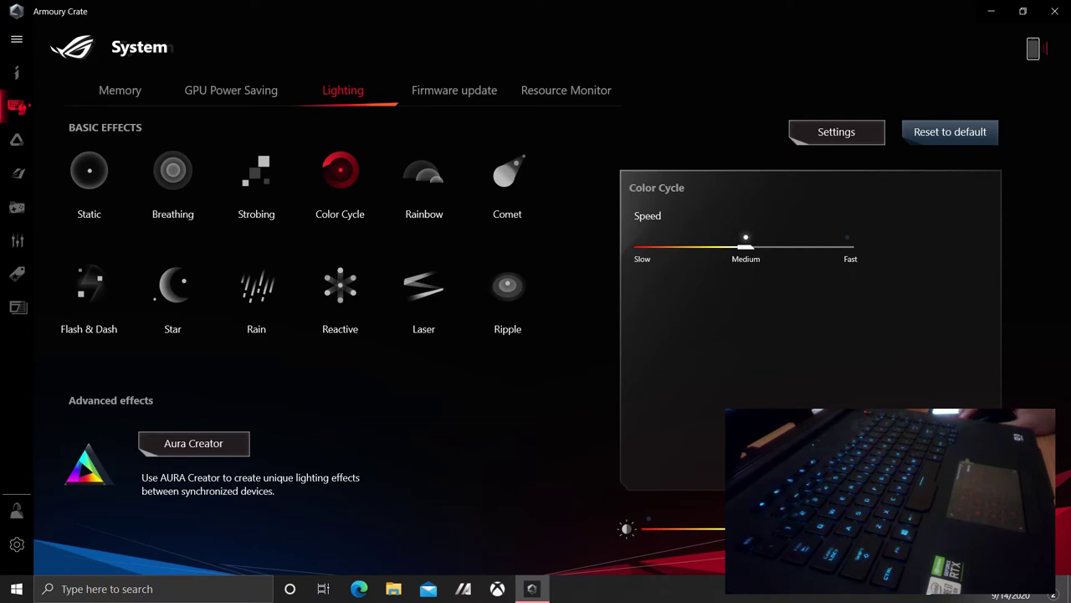
click(424, 176)
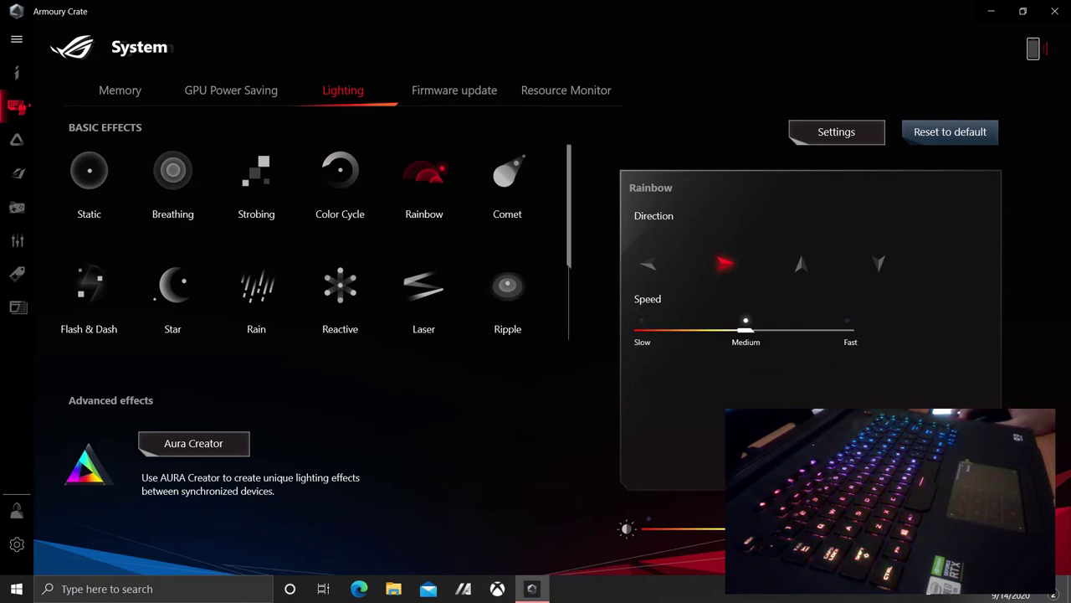
click(507, 176)
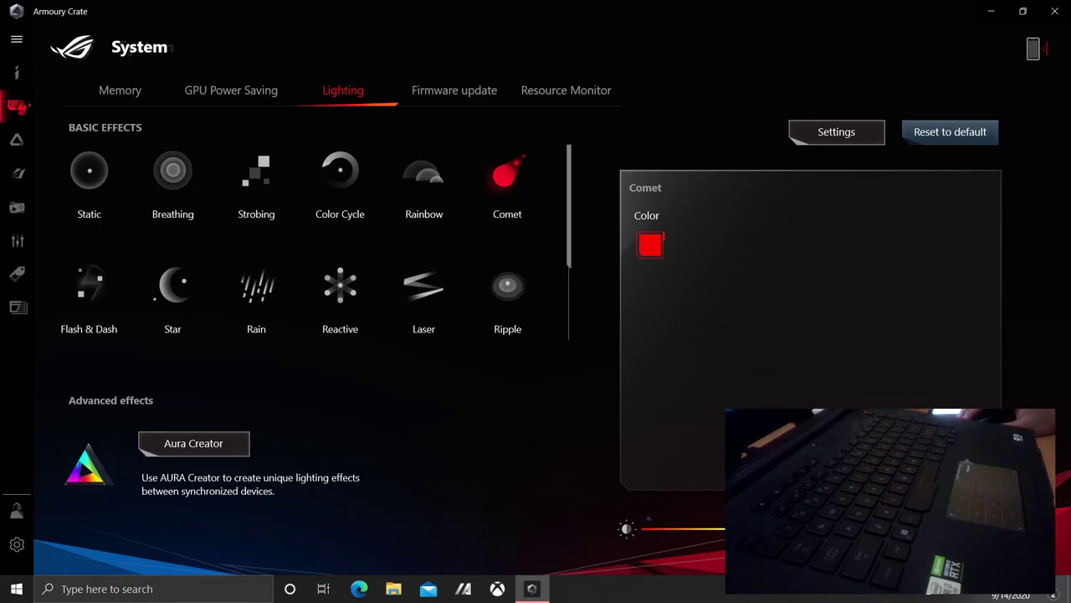
Step: Try the Flash & Dash effect, return to Comet, and try Flash & Dash again followed by Star and Rain
key(F4)
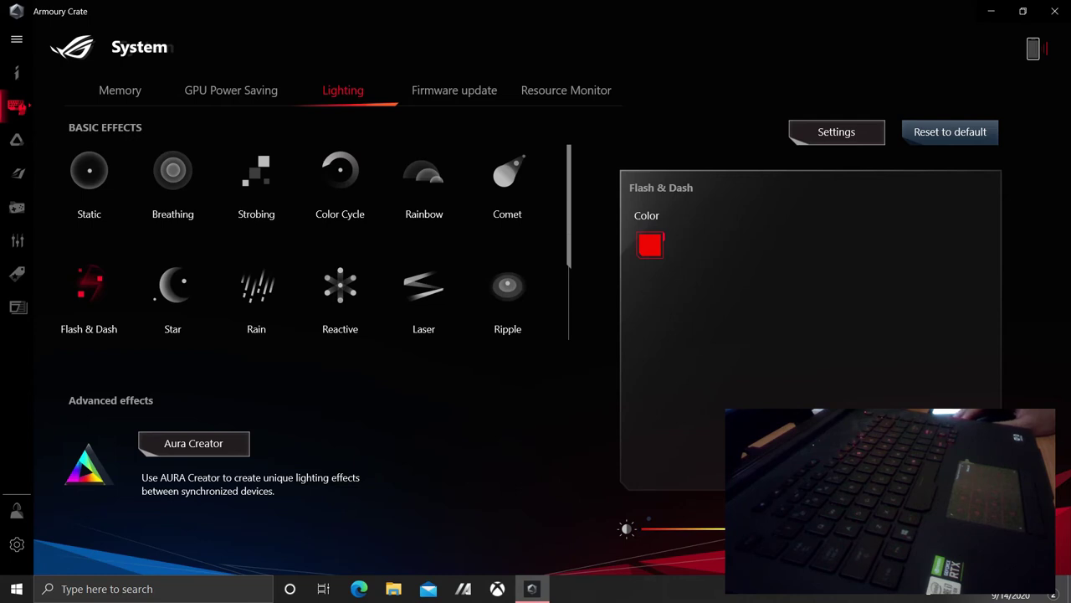
click(507, 180)
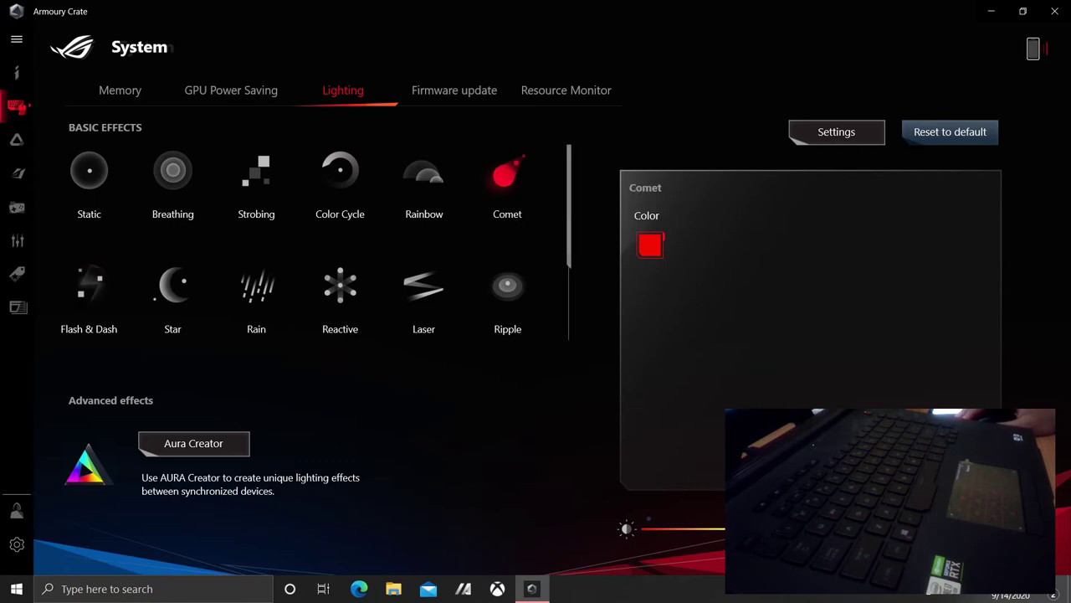
click(88, 289)
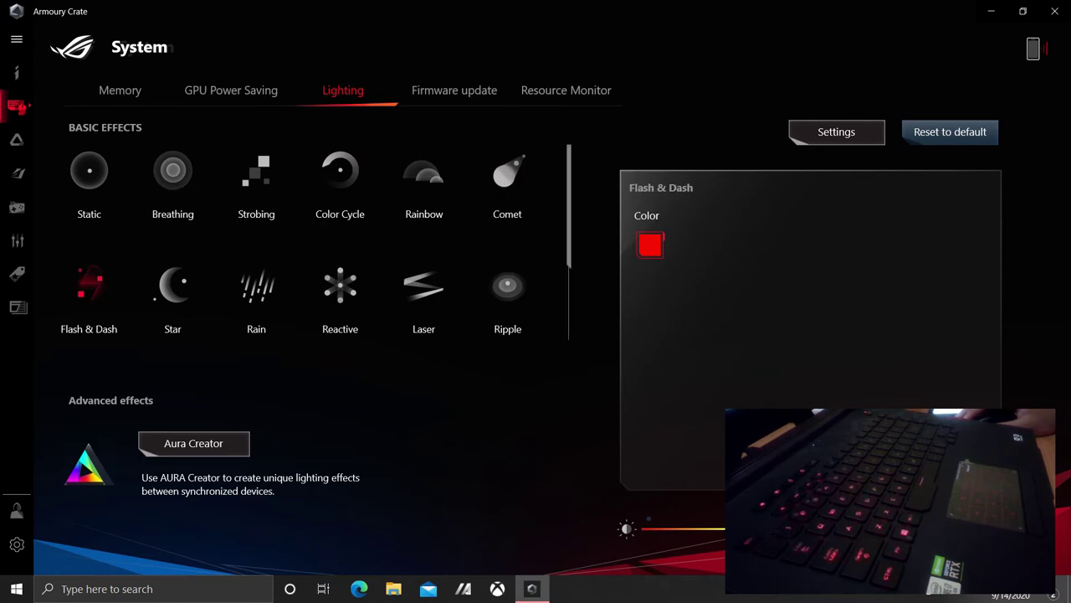
click(172, 284)
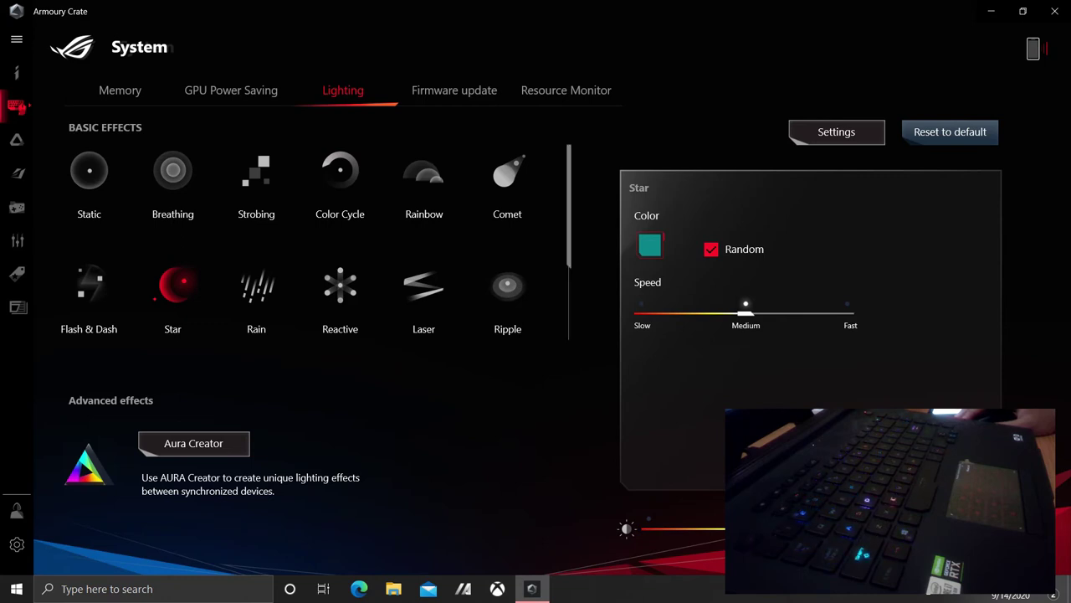
click(256, 288)
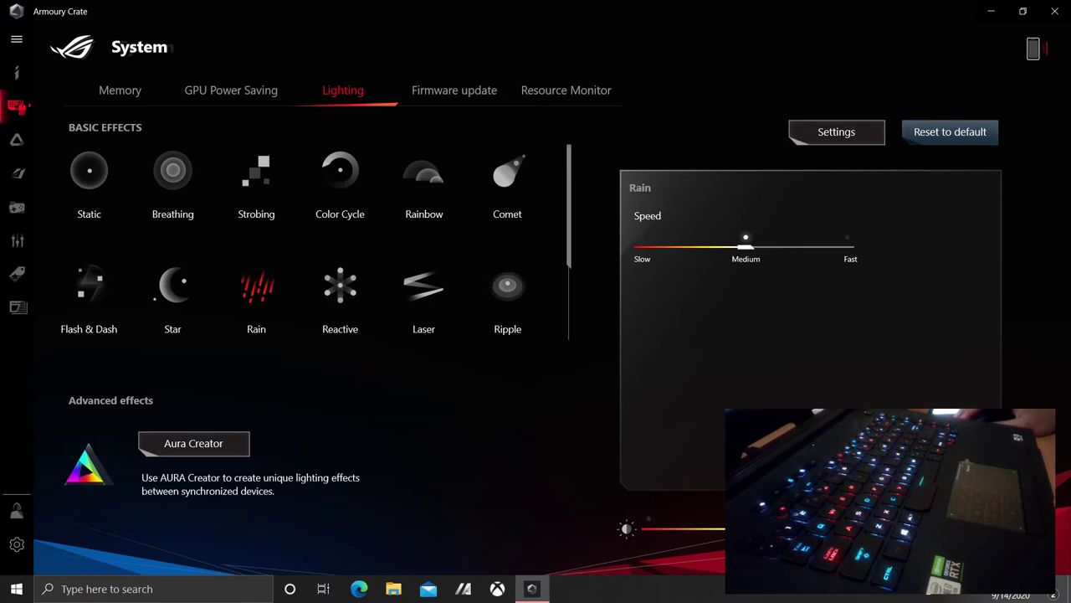
Step: Try the Reactive, Laser and Ripple lighting effects, and set the keyboard lighting back to Rainbow
click(340, 289)
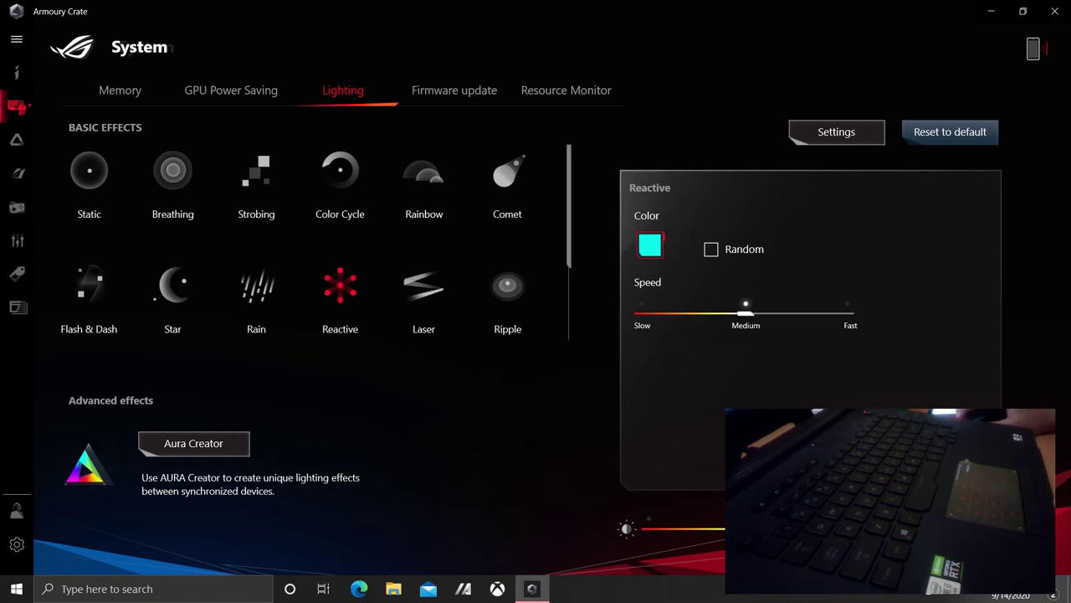
click(424, 287)
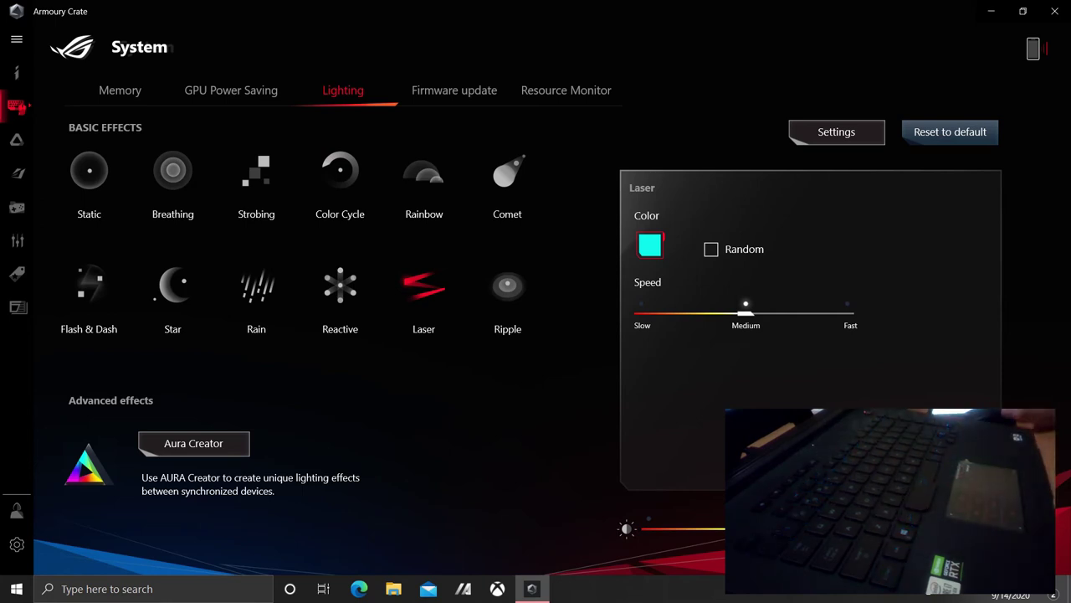
scroll(319, 243, down, 1)
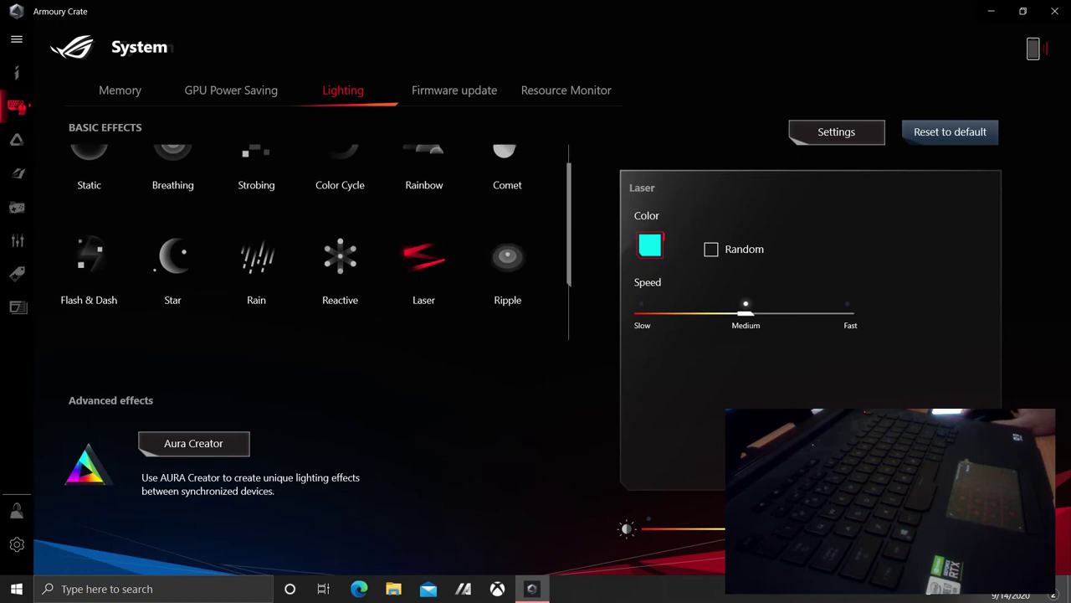
click(507, 228)
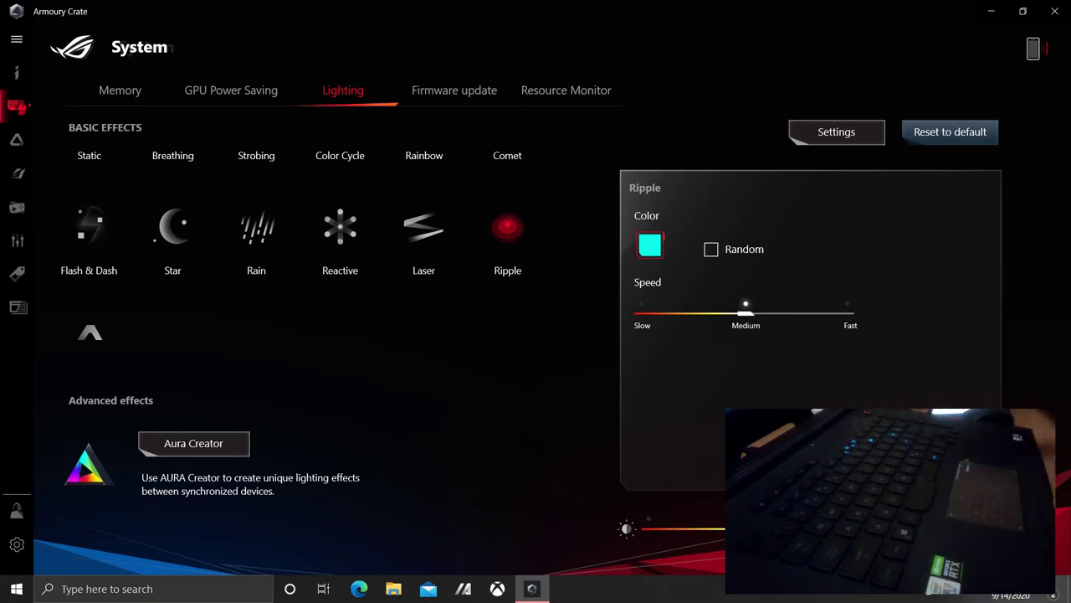
click(424, 172)
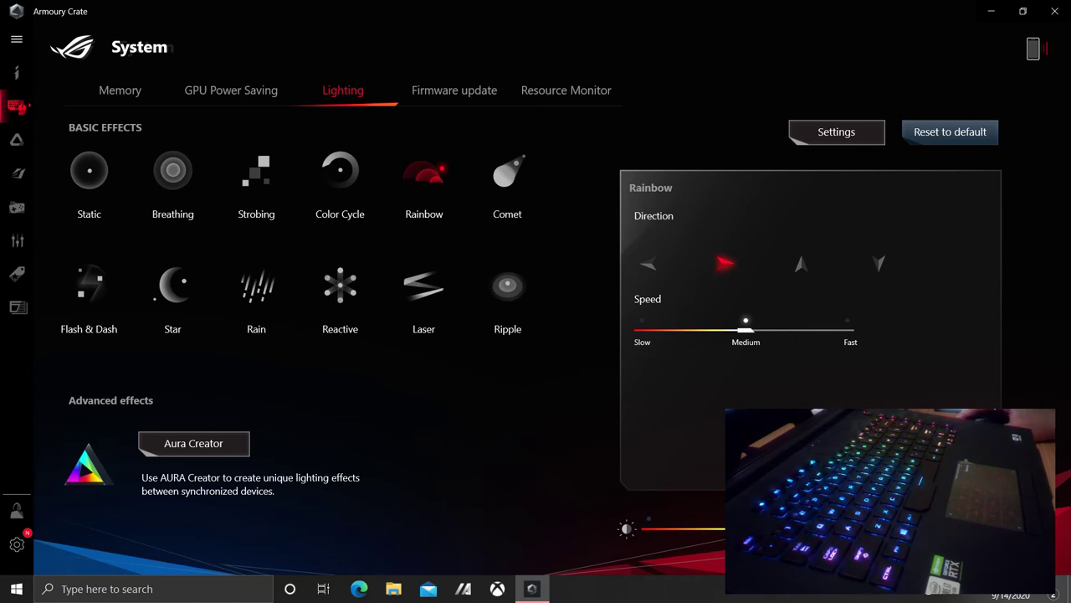
Step: Check for firmware updates for the System device and view the app's About information
click(454, 89)
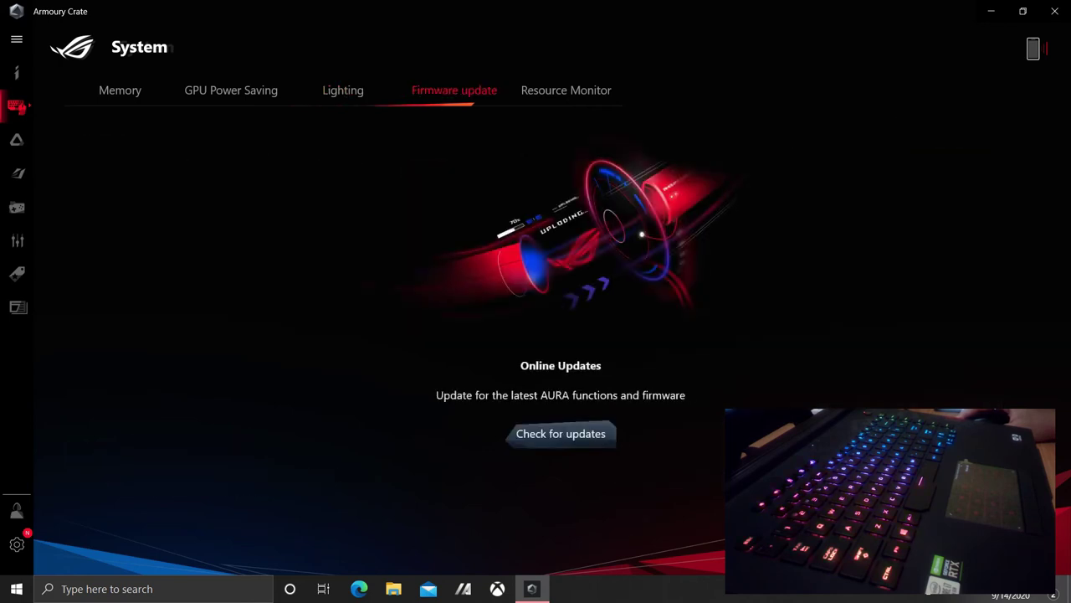
click(559, 433)
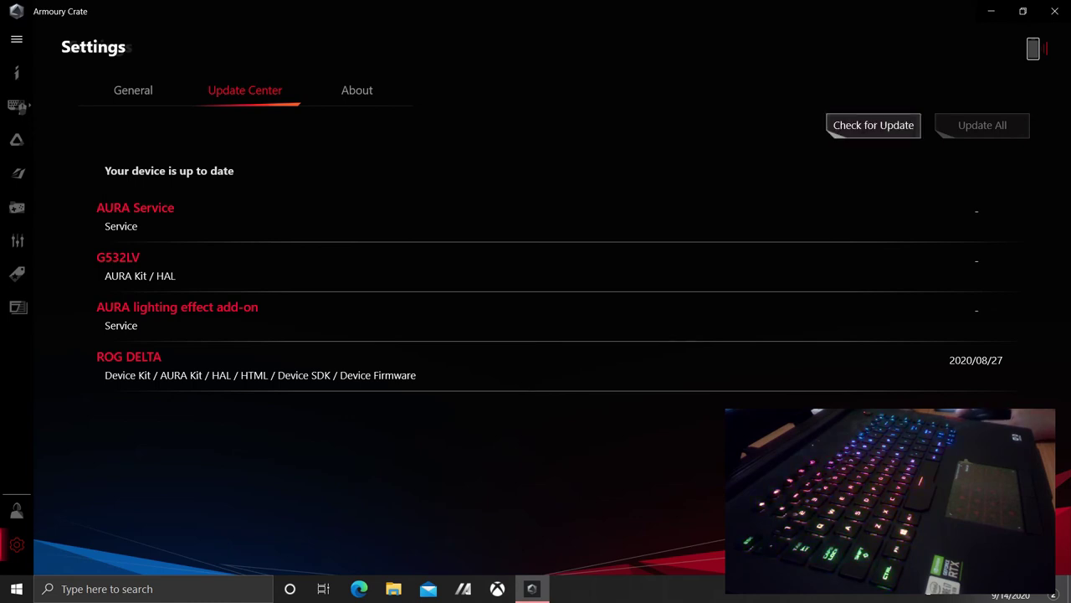
click(356, 90)
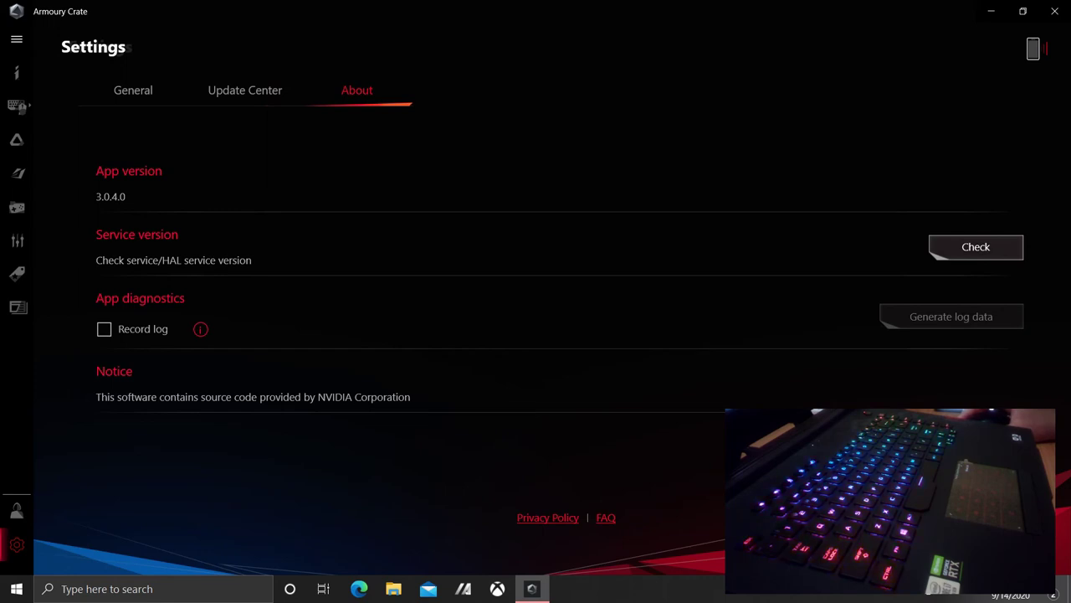
Step: View the AURA Sync compatible devices and the available AURA effects
click(17, 139)
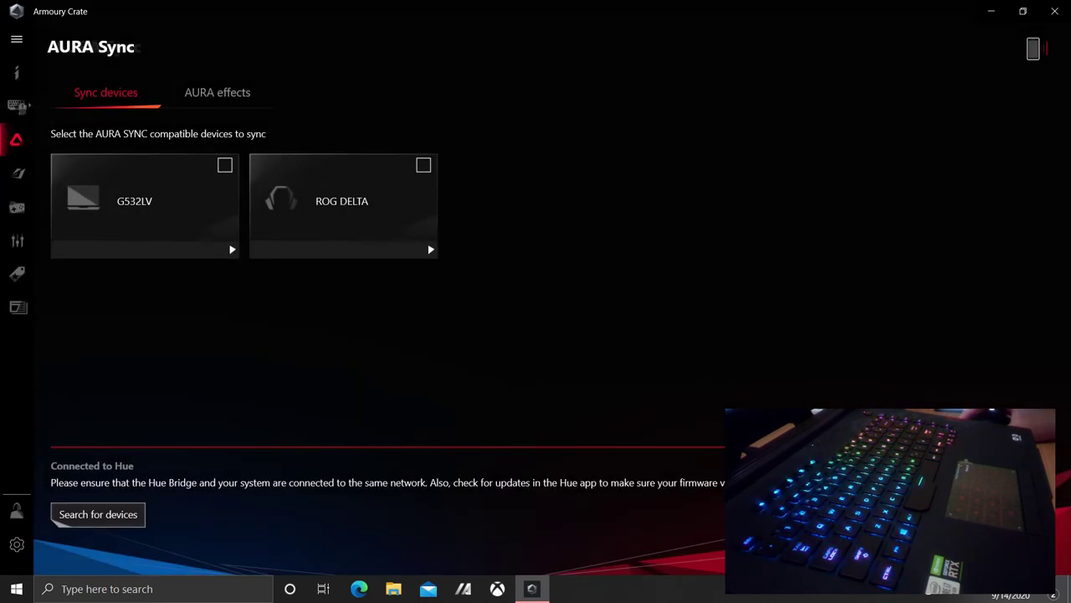
click(216, 92)
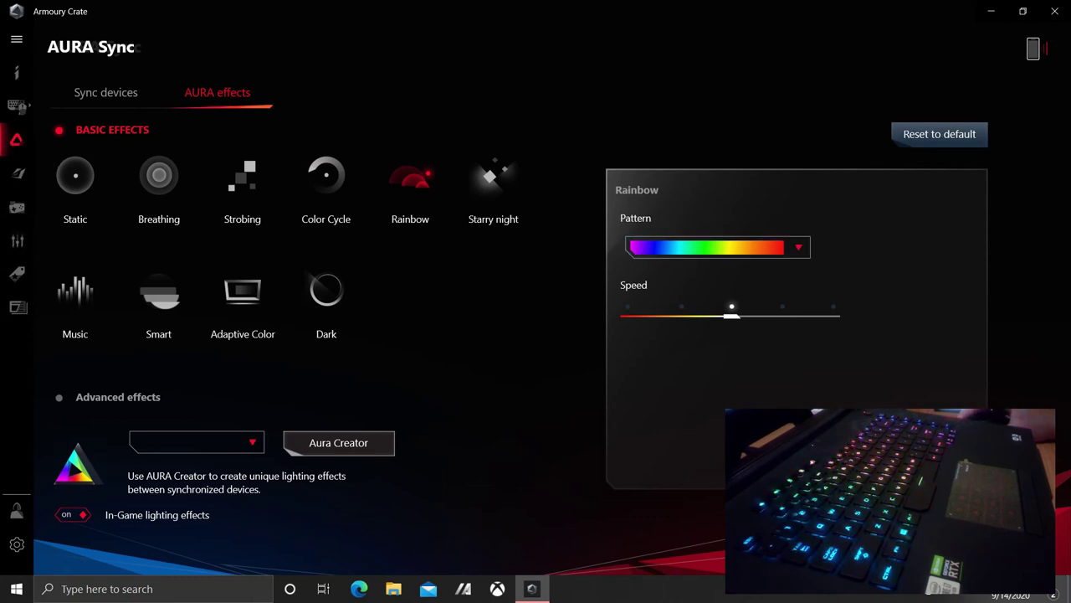
Step: Open GameVisual and switch the display profile to Racing, back to Default, and to RTS/RPG
click(16, 174)
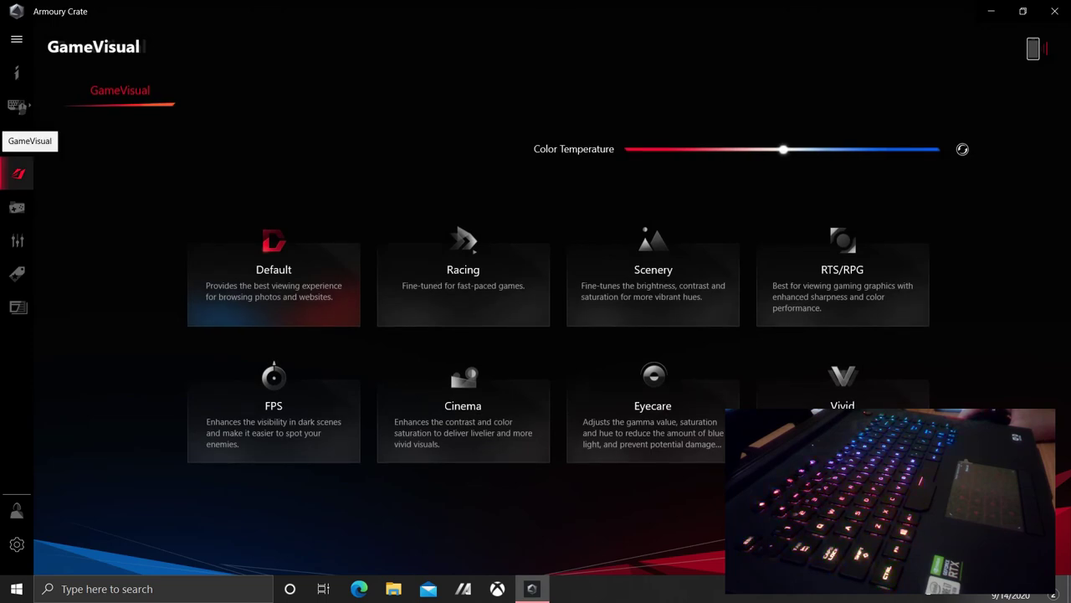
click(463, 276)
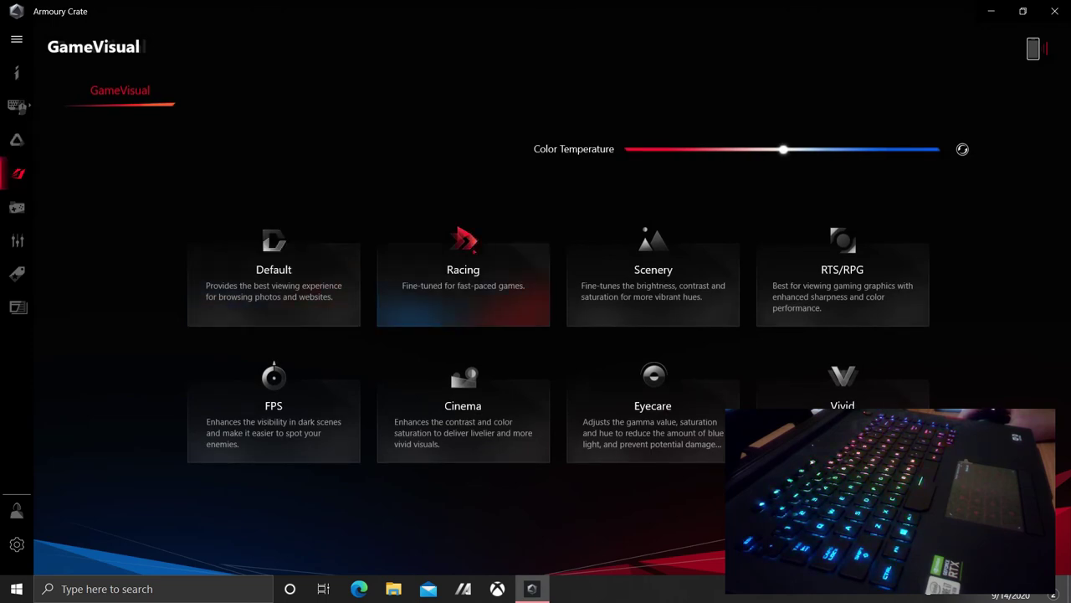
click(273, 276)
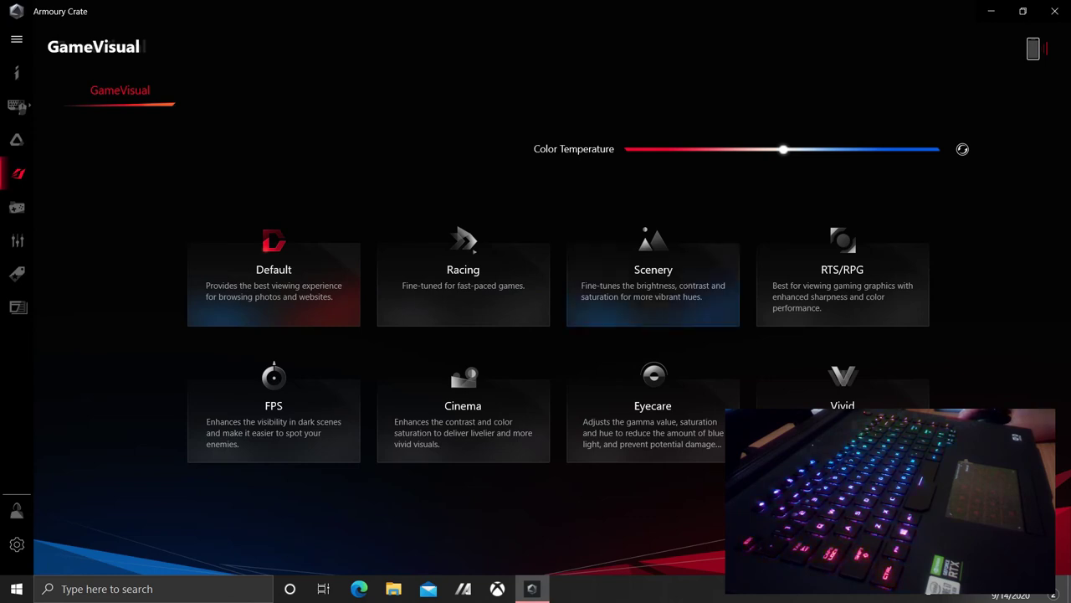
click(842, 276)
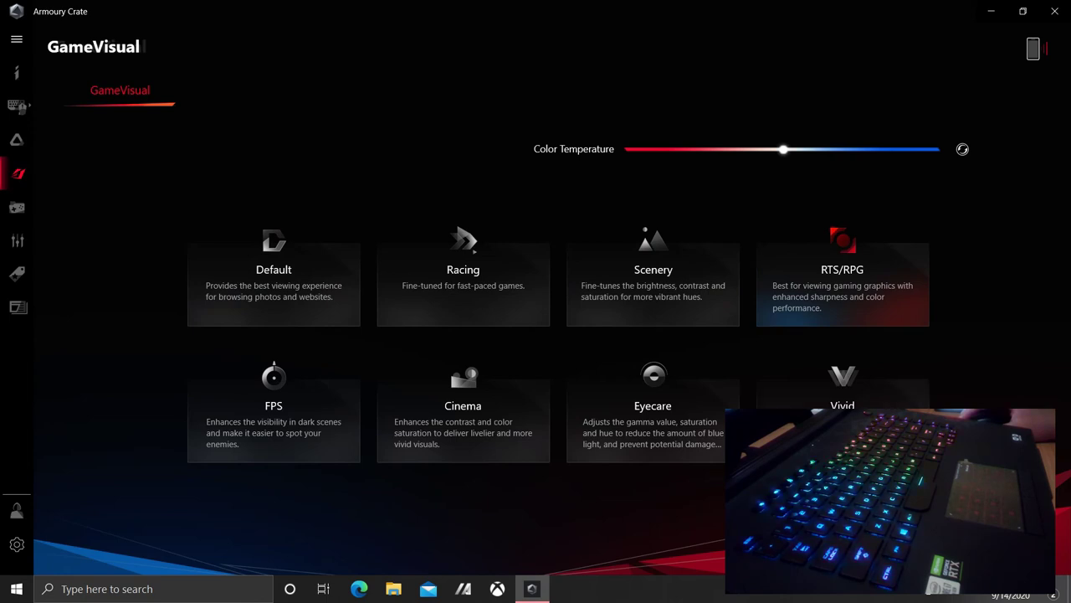
Step: Cycle the GameVisual display profile from RTS/RPG to Cinema and back to Default
key(fn+c)
key(fn+c)
key(fn+c)
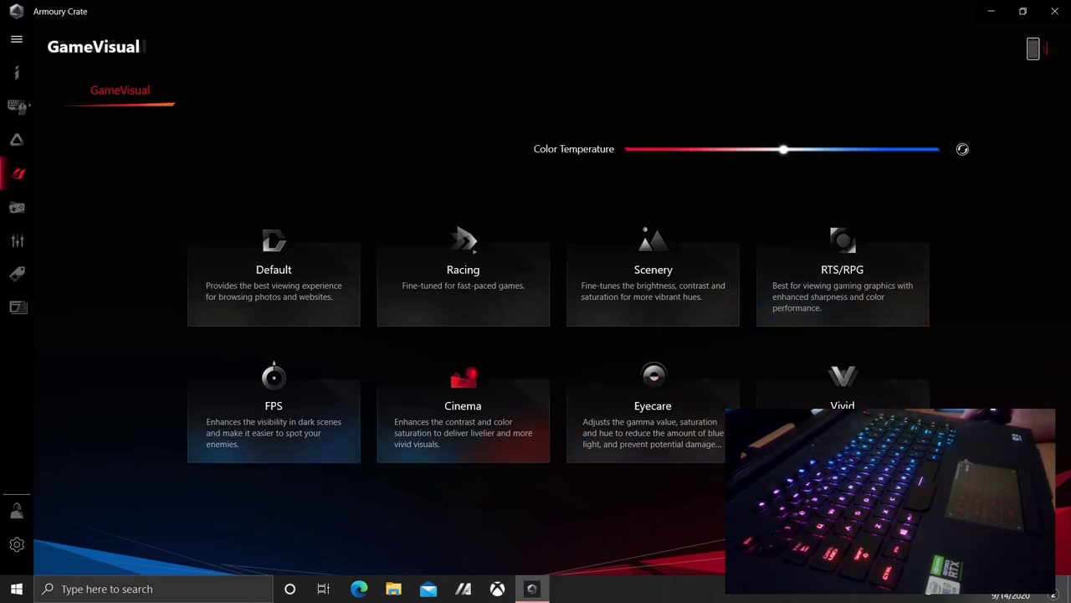
key(fn+c)
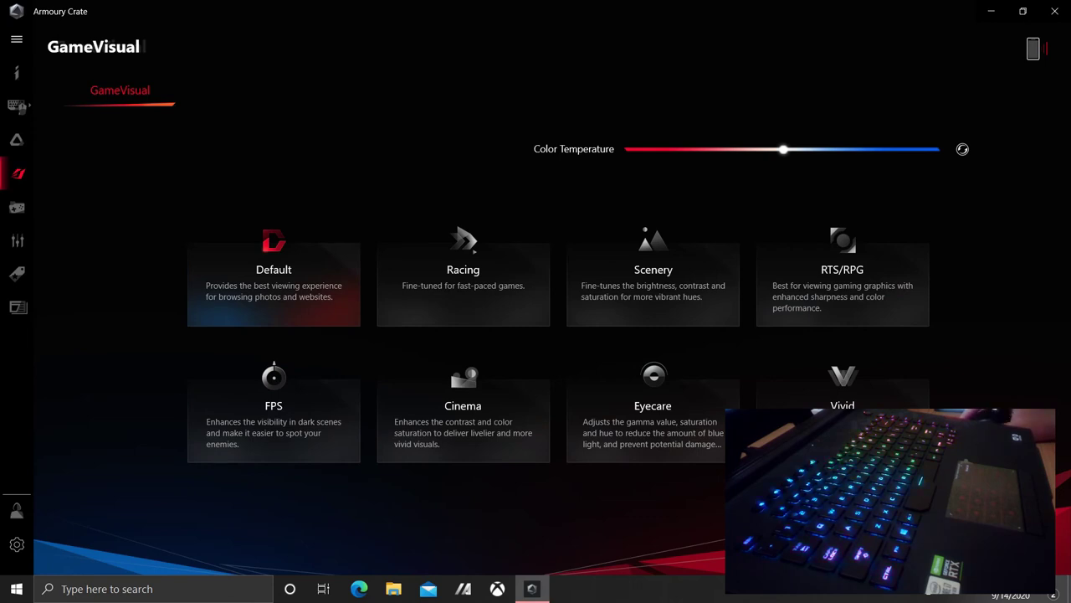
Step: View the Game Library and the Profile 1 configuration in Scenario Profiles
click(17, 207)
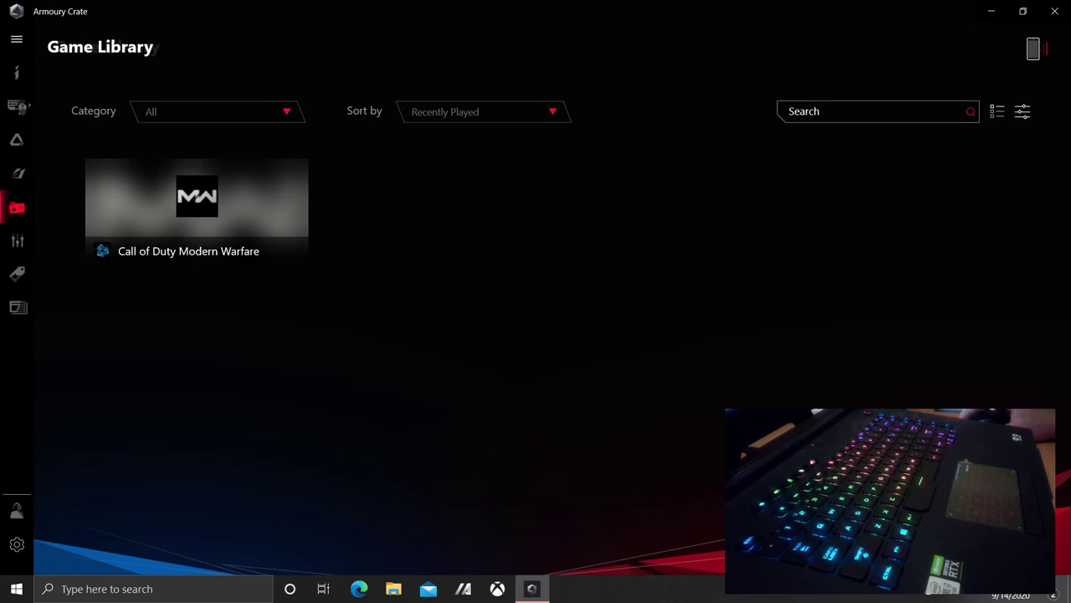
click(17, 240)
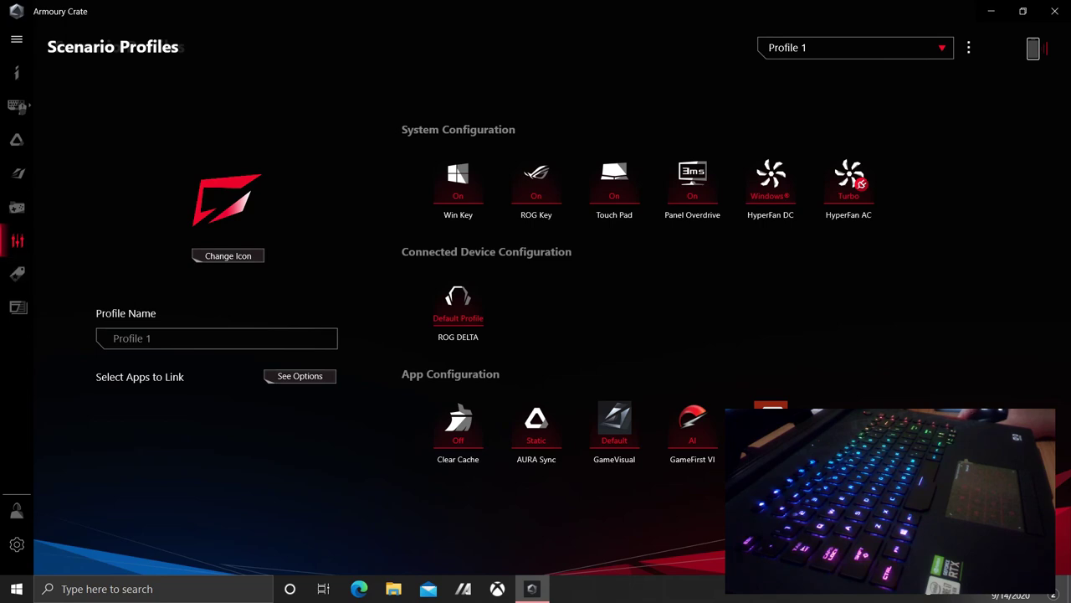
Step: Open the Featured game deals and browse the articles on the News page
click(608, 335)
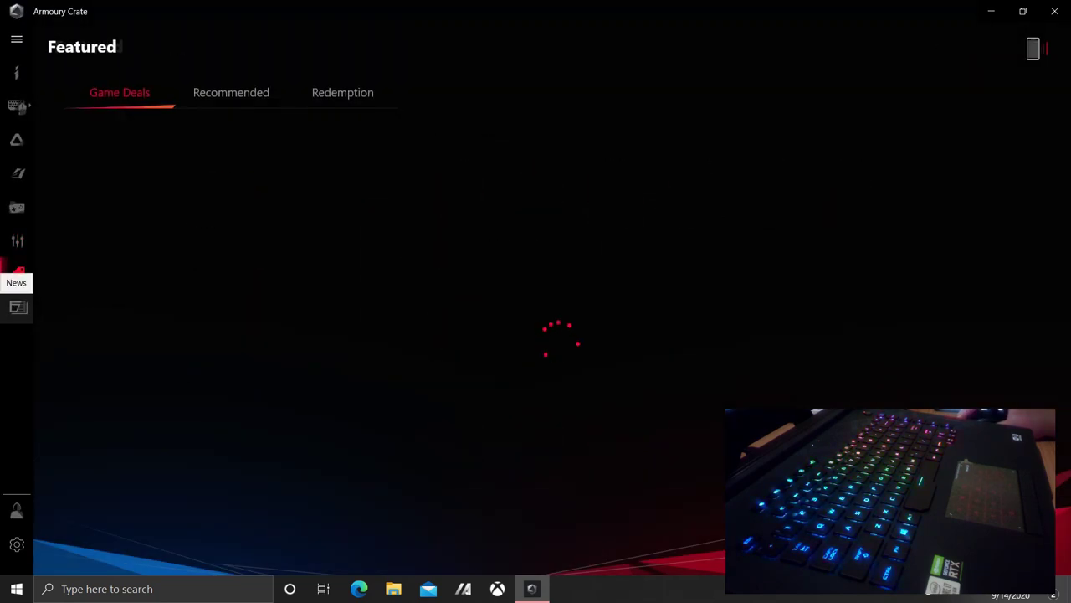
click(16, 307)
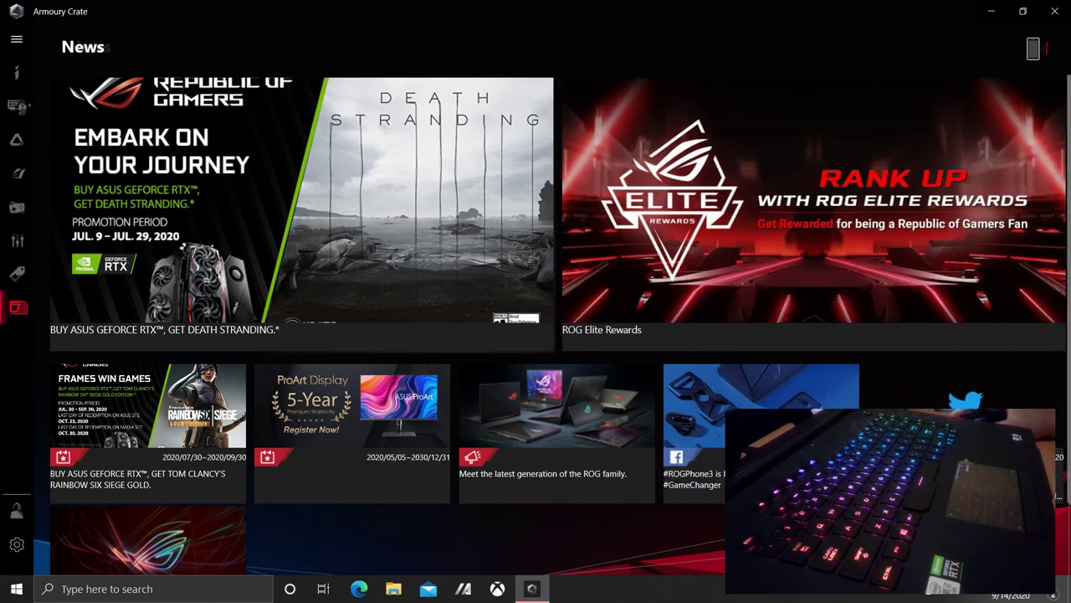
scroll(561, 325, down, 2)
scroll(561, 325, up, 2)
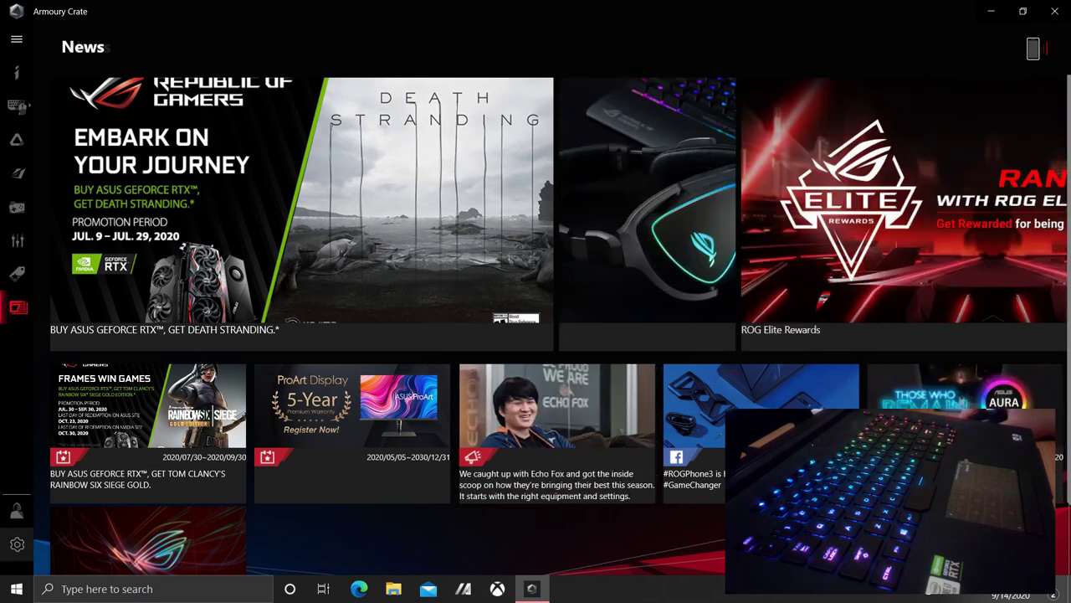
Step: Try to switch the theme to TUF Gaming in the general settings
click(17, 544)
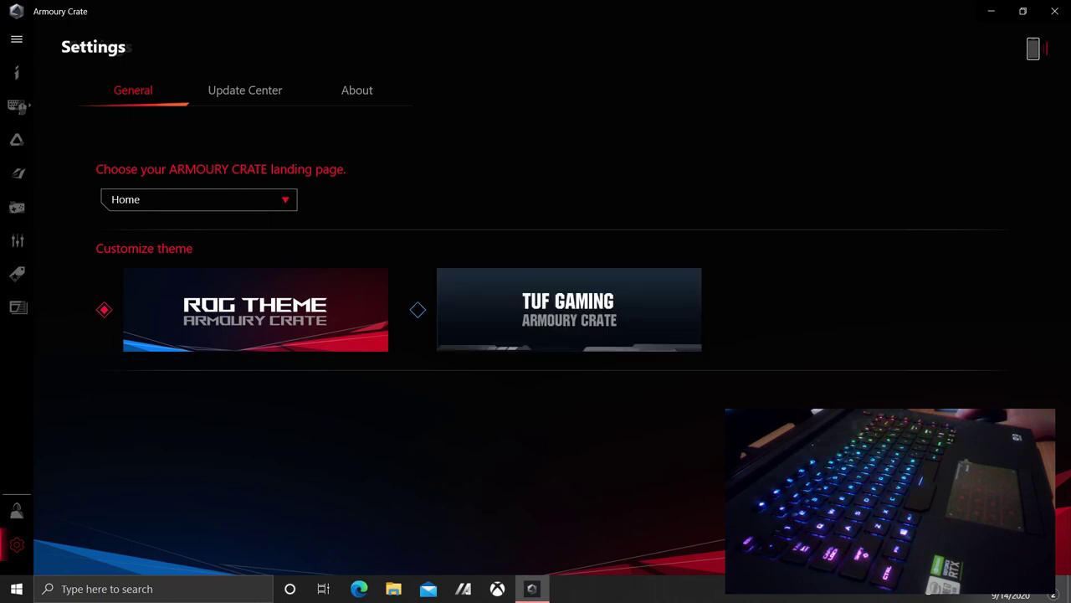
click(569, 310)
click(633, 334)
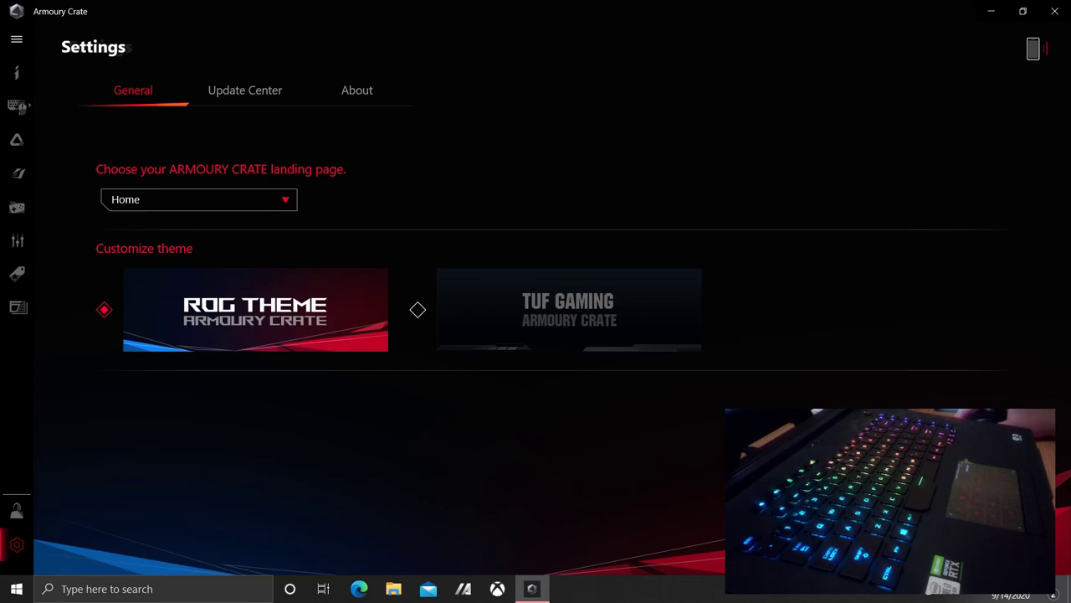
Step: View the component list in the Update Center and return to the Home page
click(245, 89)
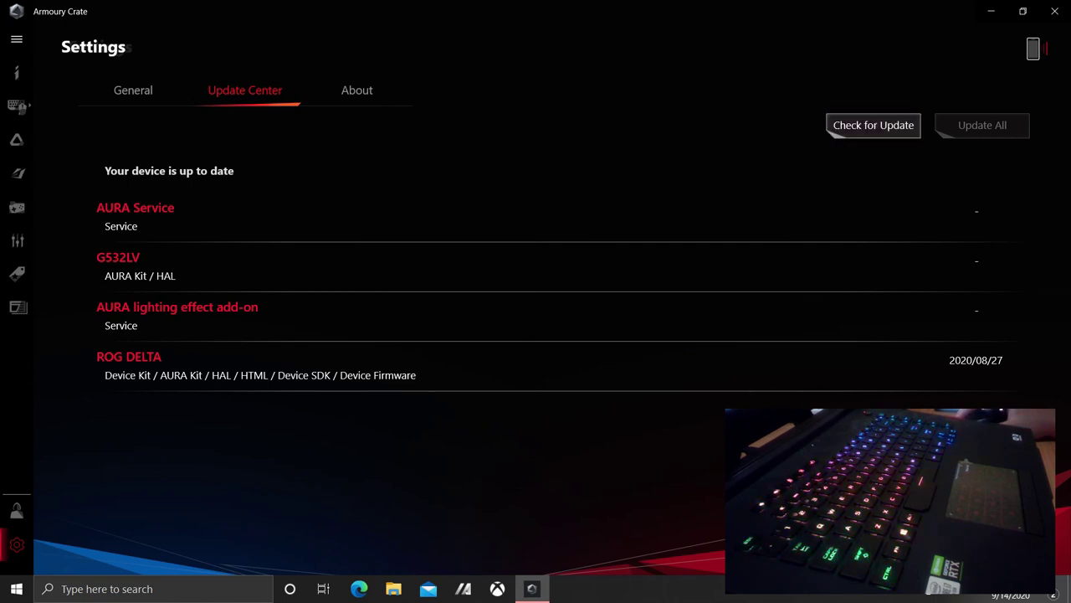
click(15, 39)
click(46, 73)
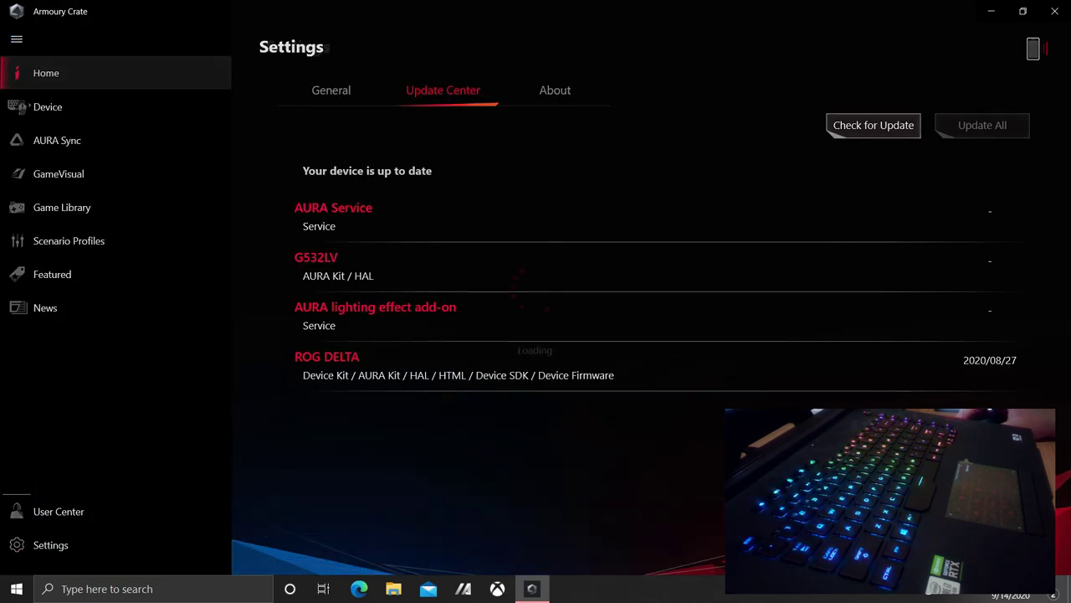